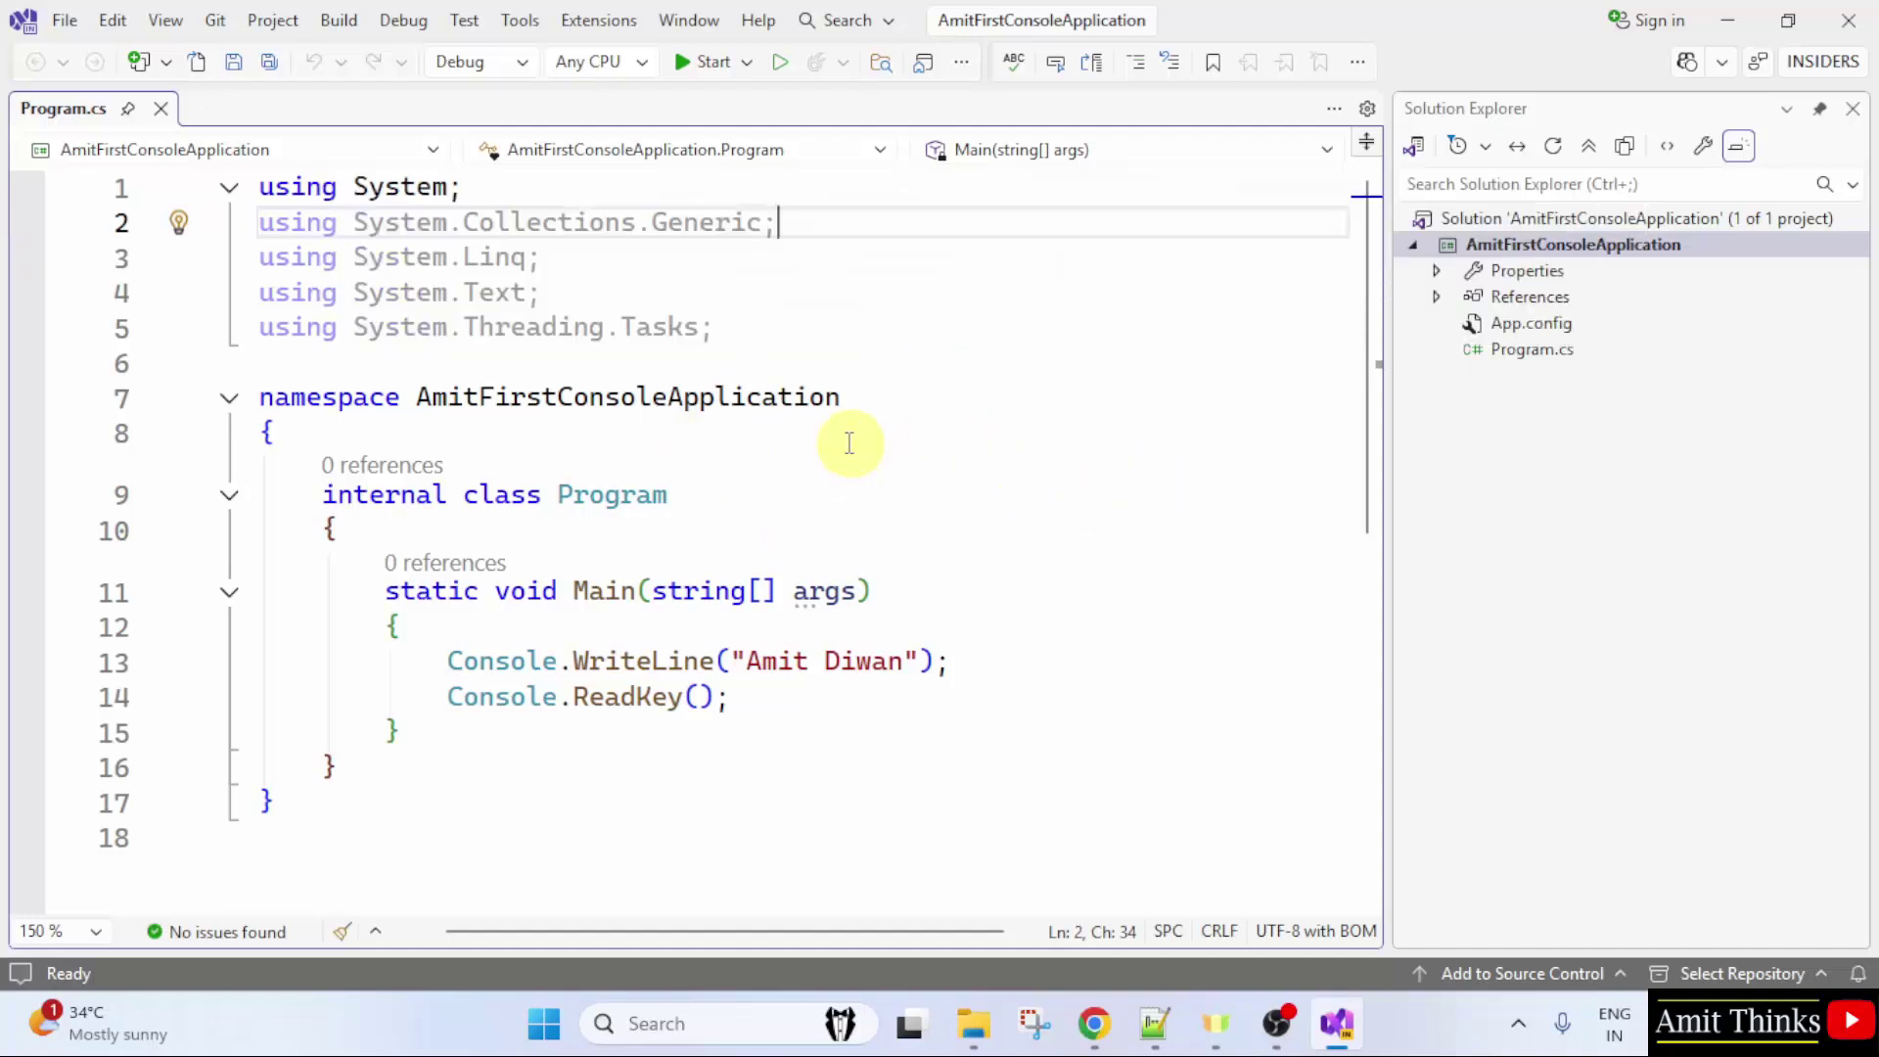
- Open the Options page from the Tools menu, showing Environment general settings
left_click(520, 20)
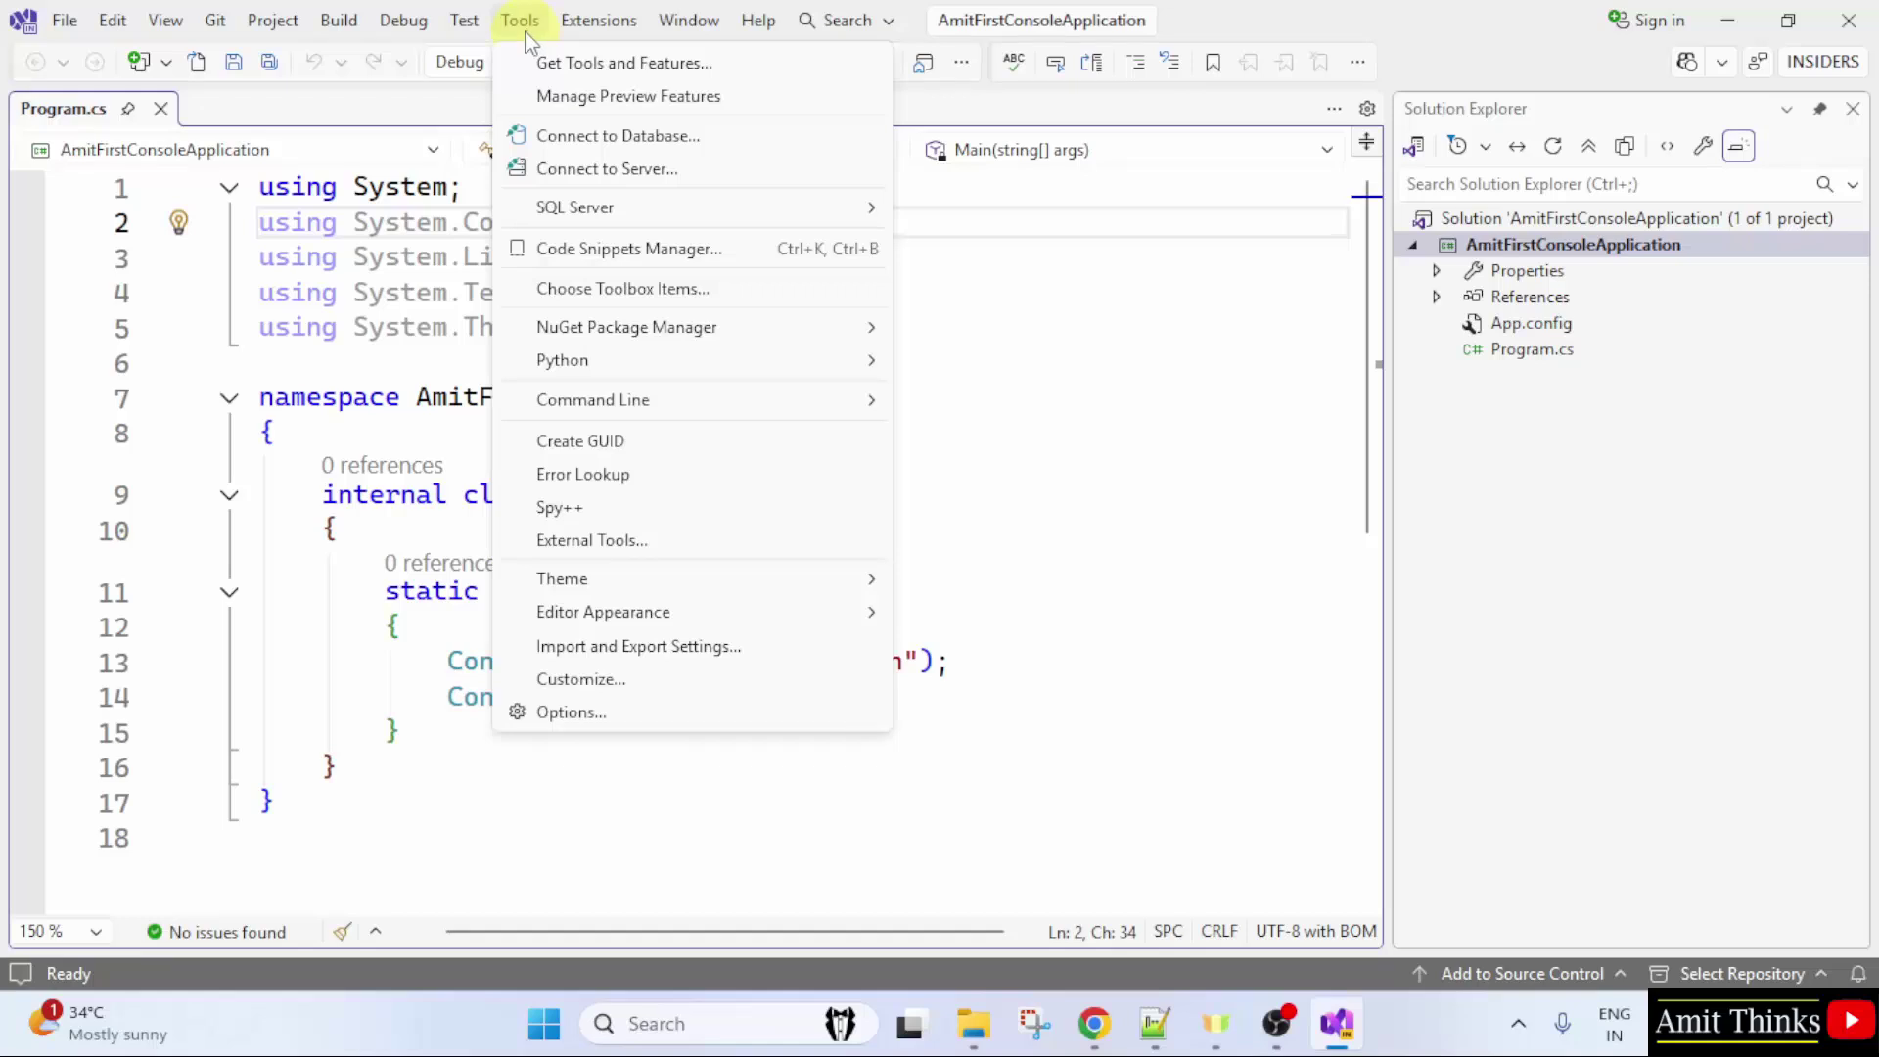
left_click(719, 716)
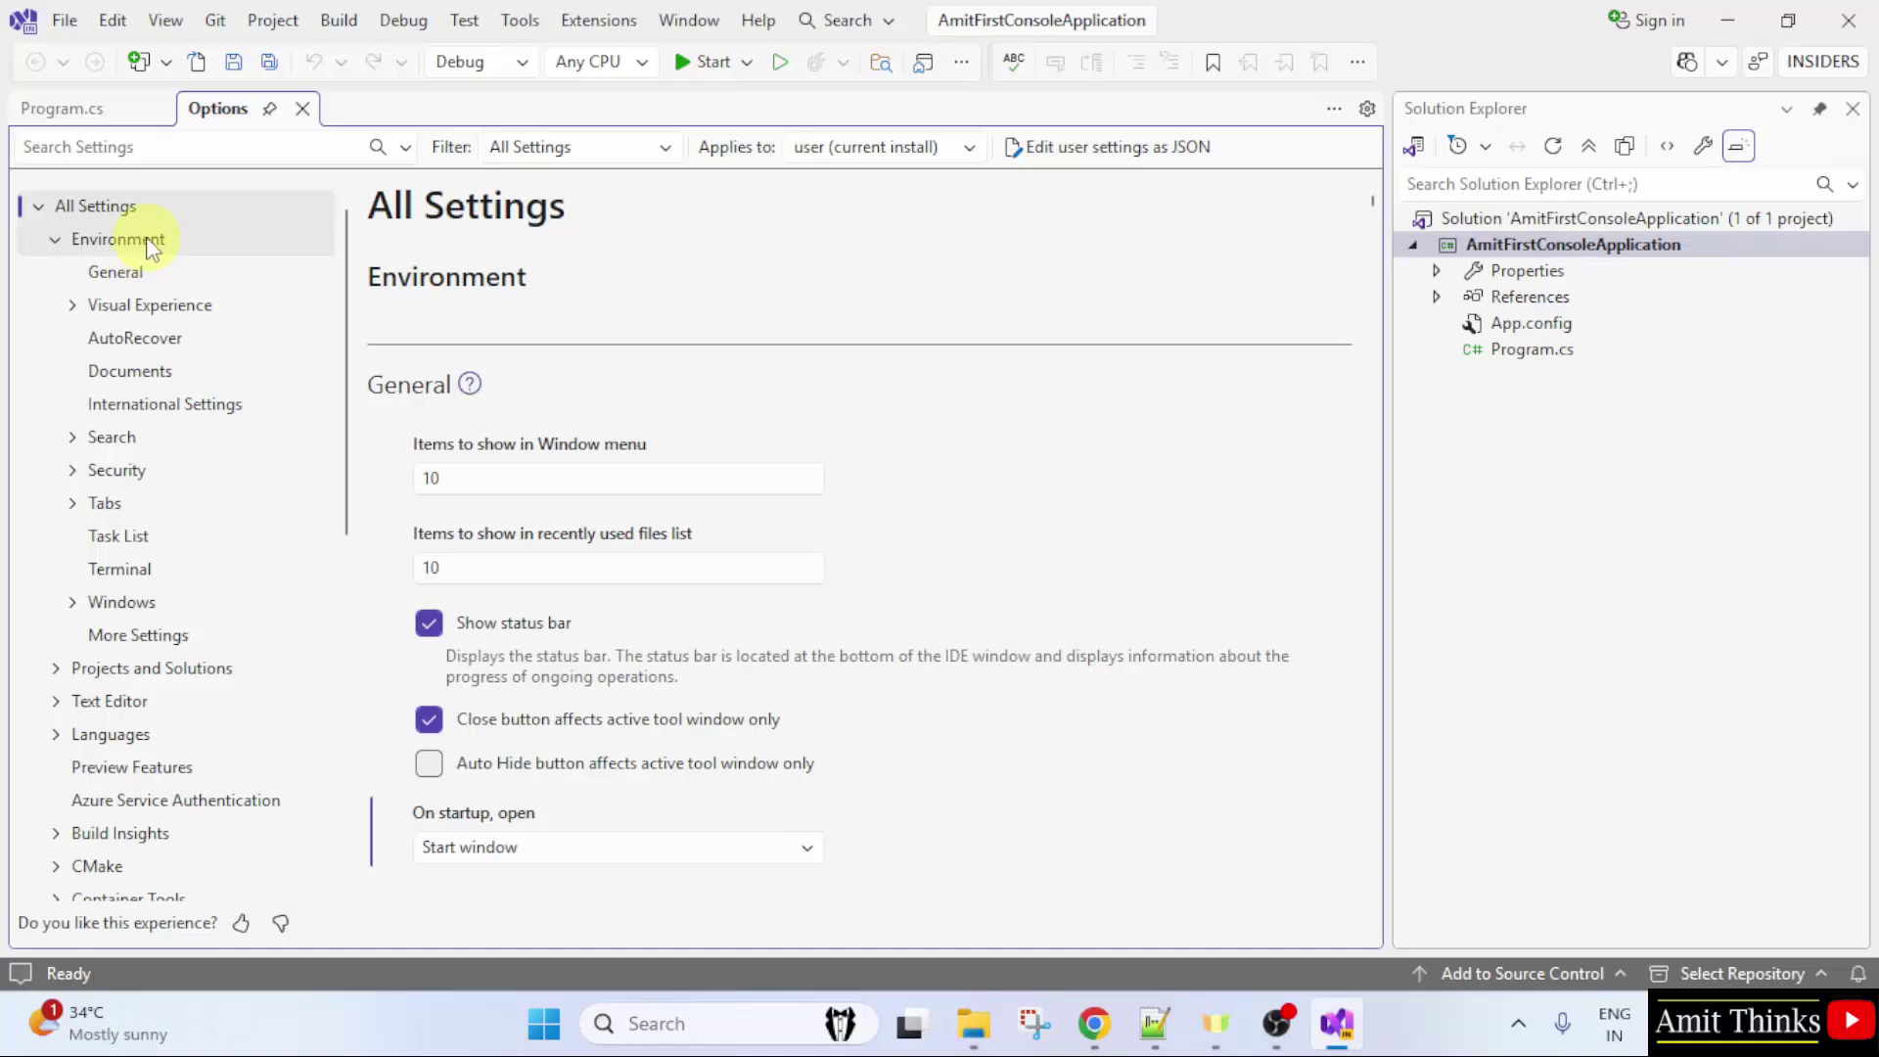
- Set the Visual Experience color theme to Dark
left_click(154, 306)
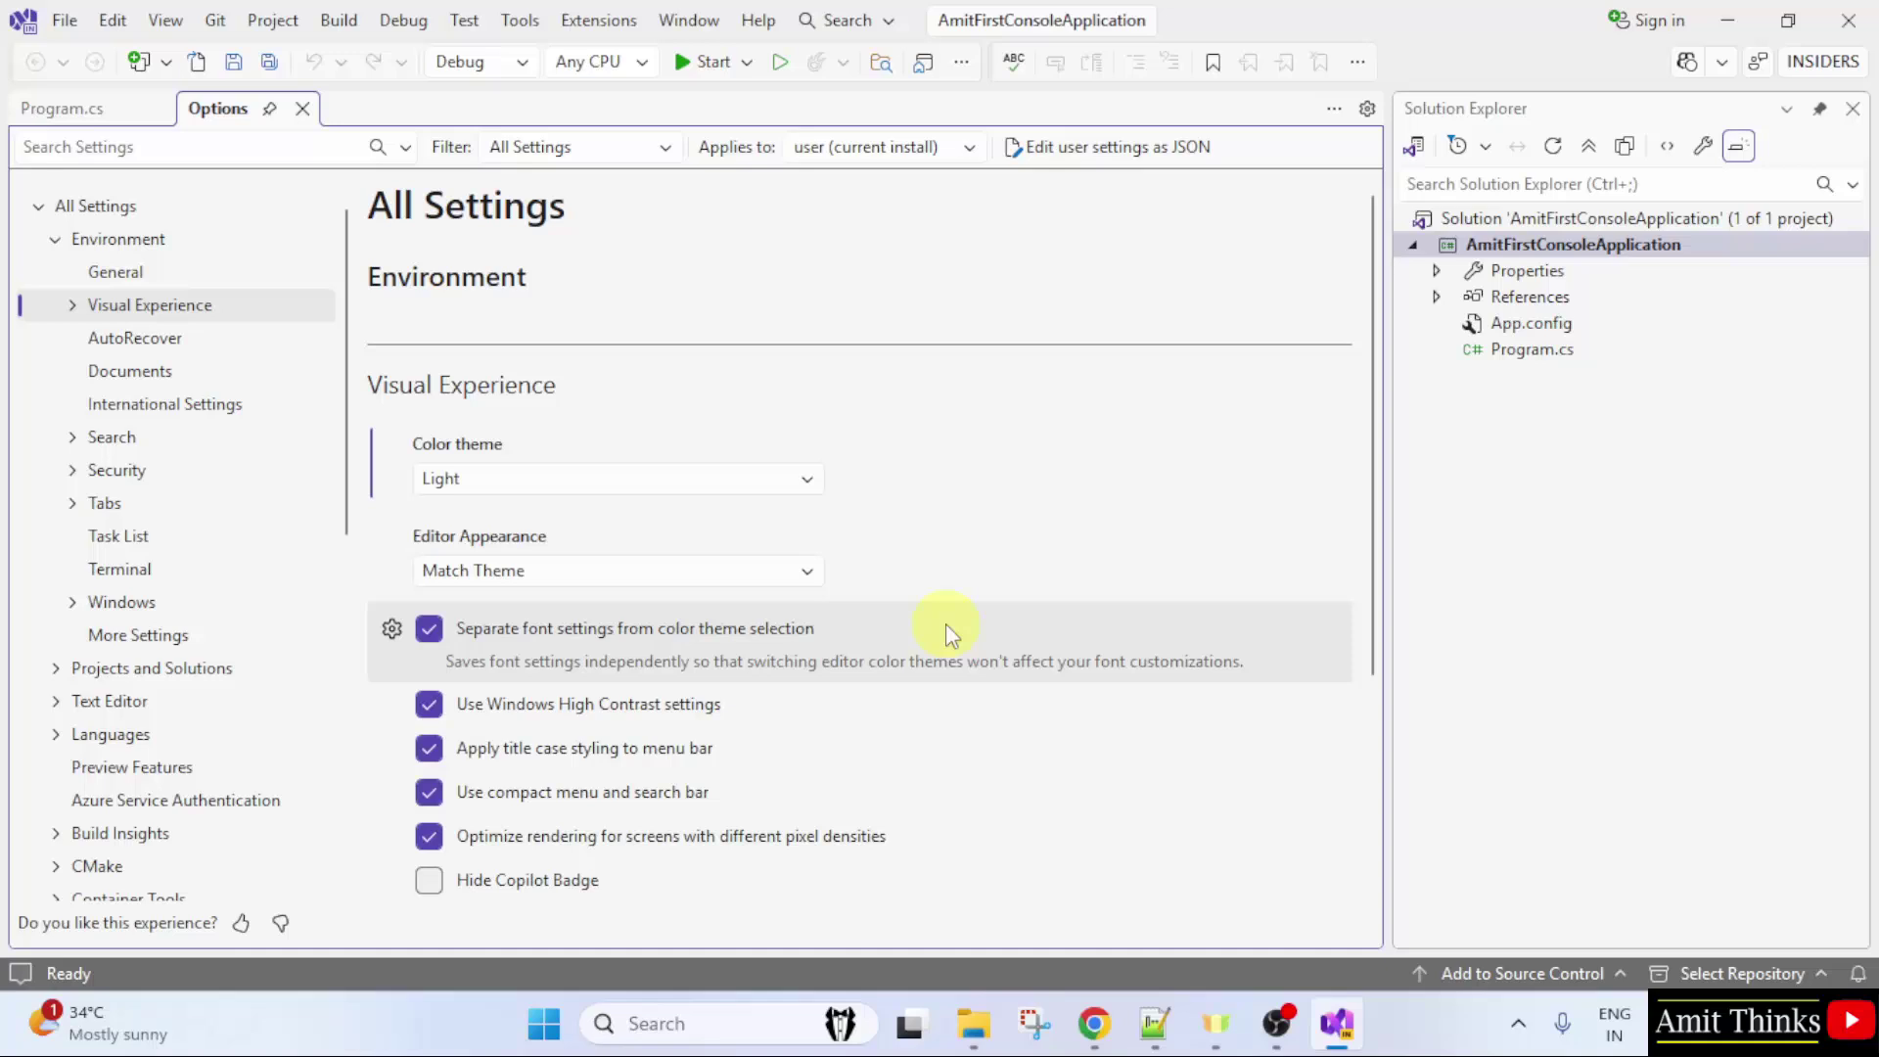
left_click(668, 485)
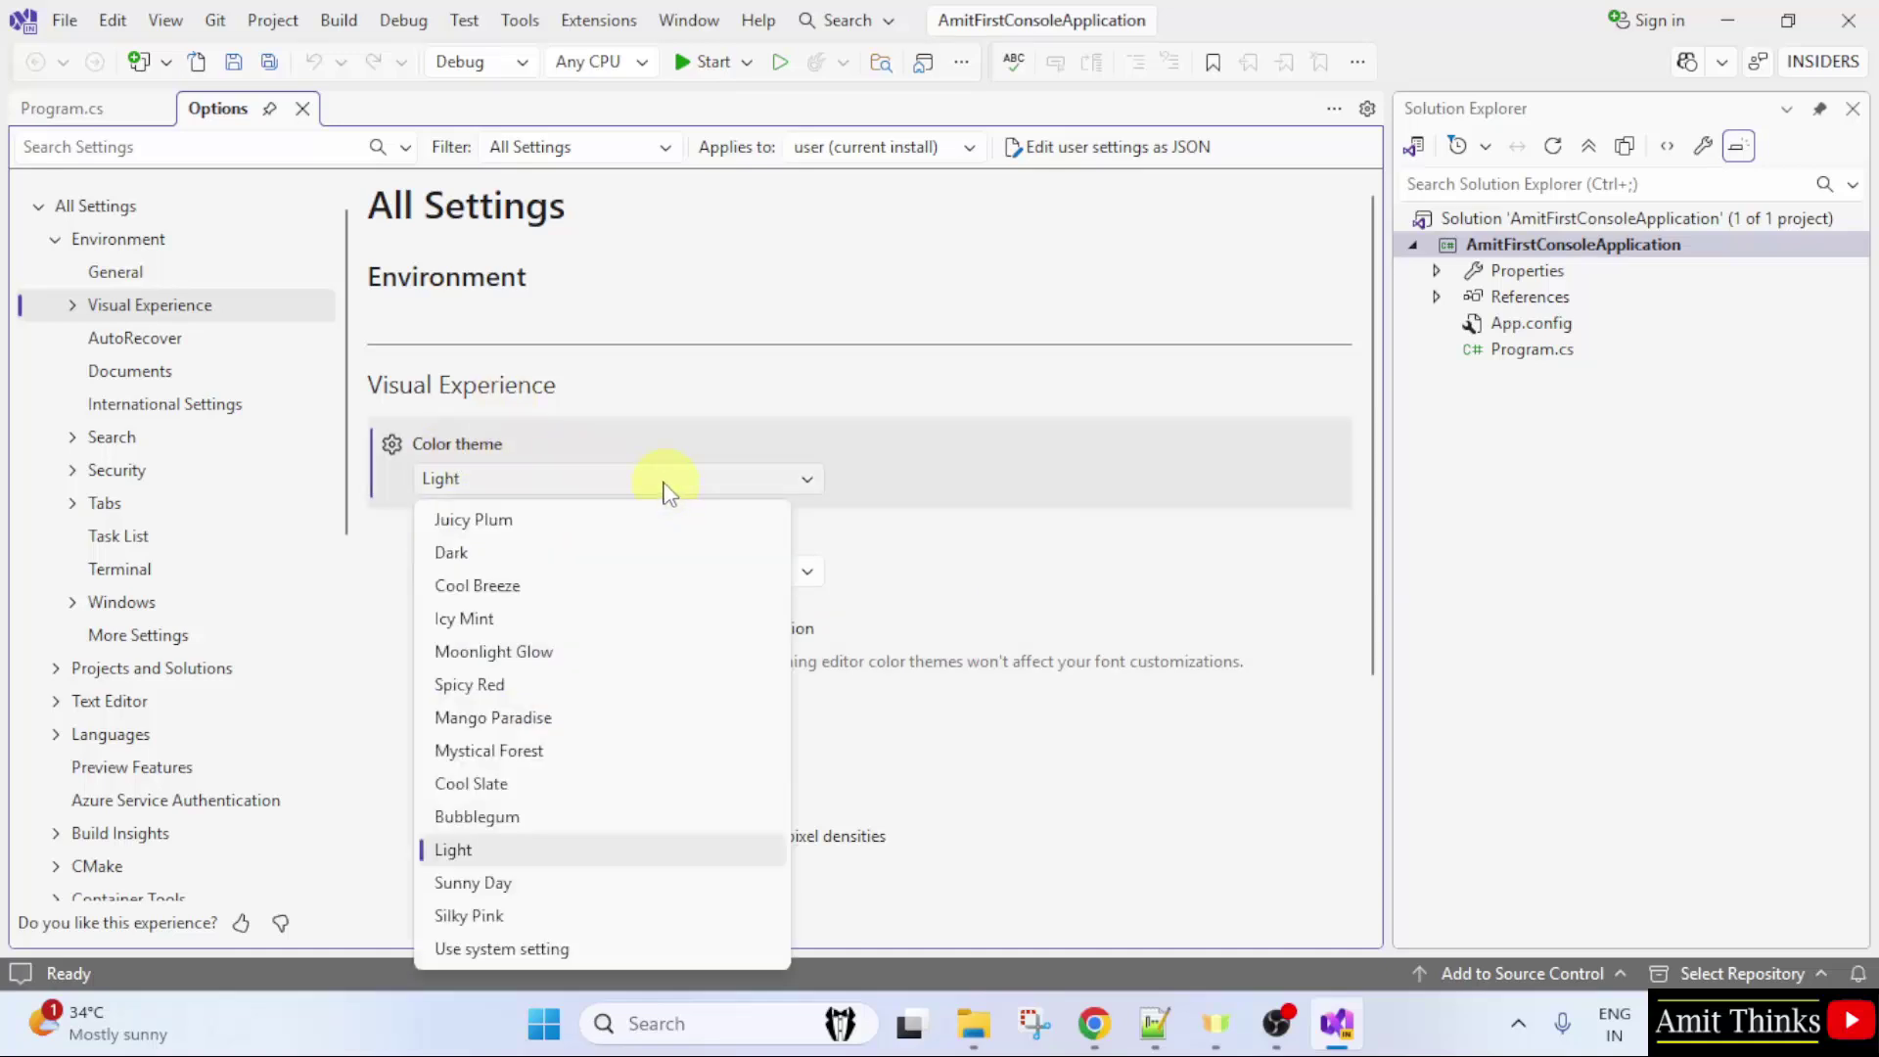
left_click(512, 554)
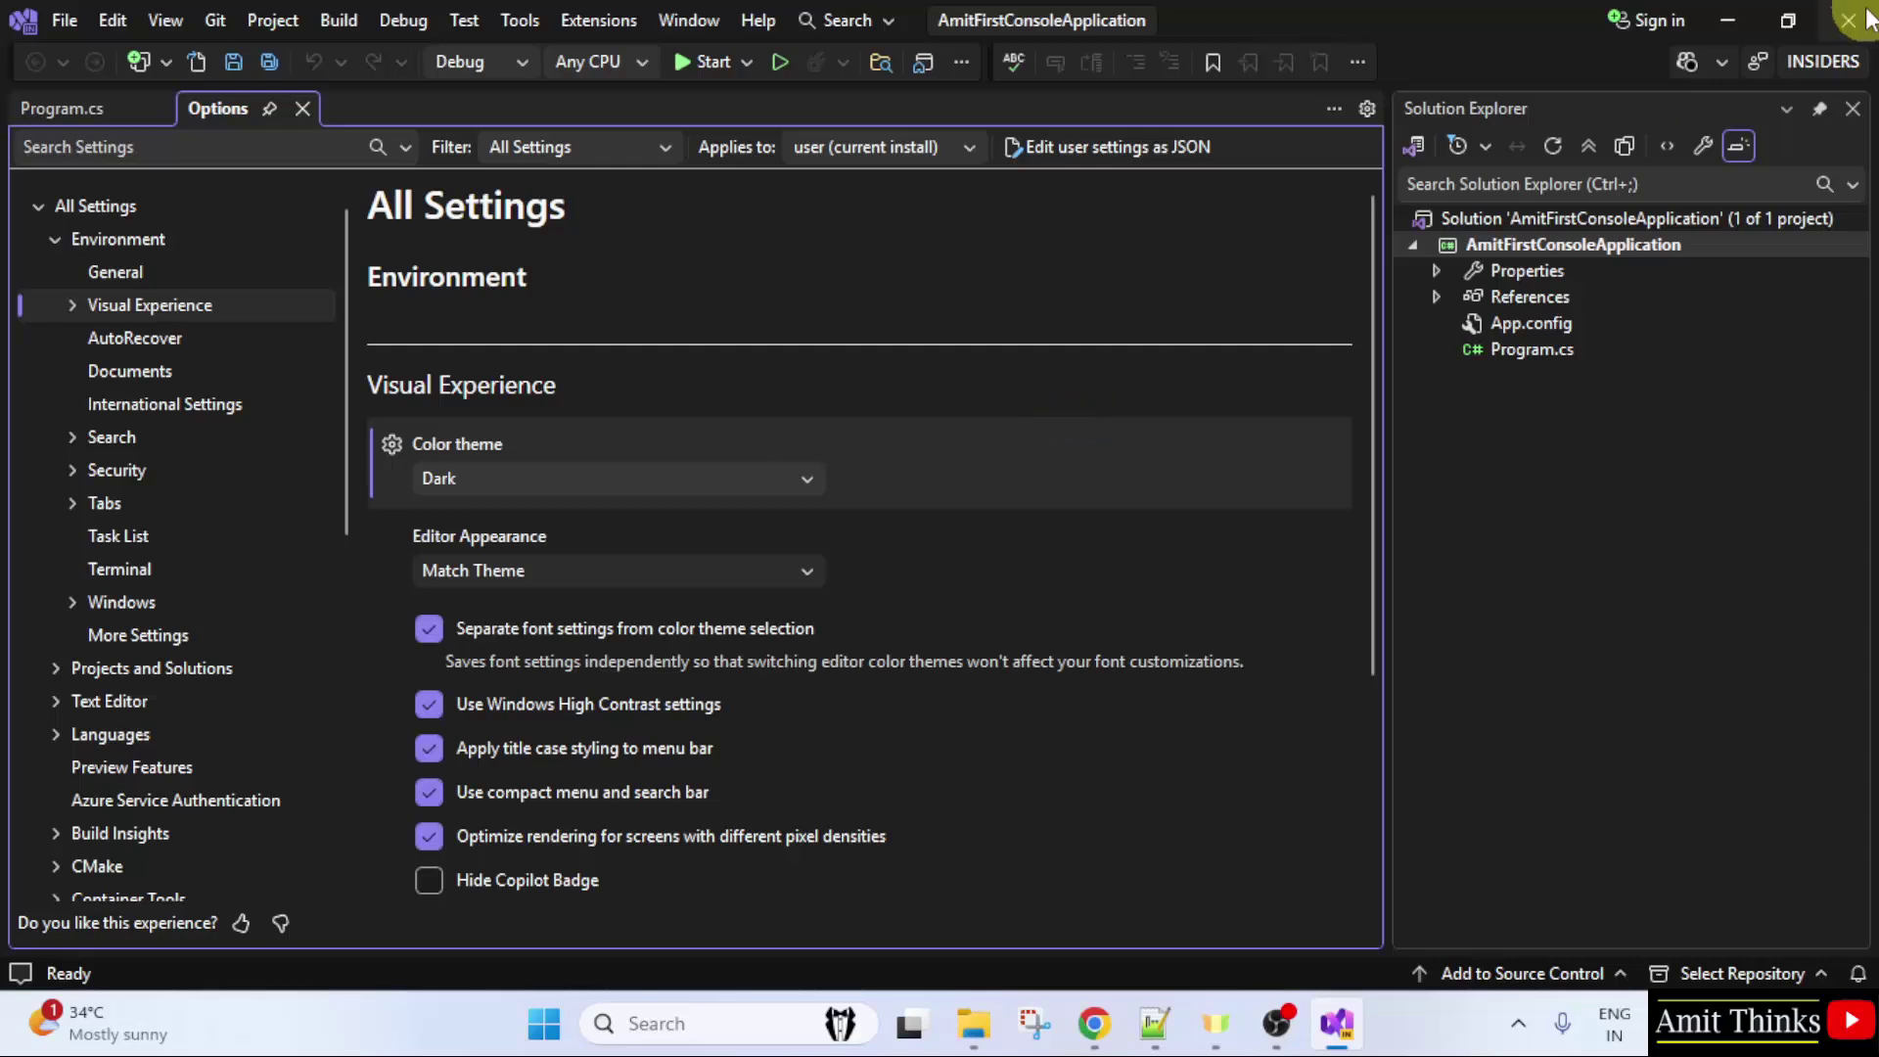
- Close Visual Studio and search the Start menu for Visual Studio Insiders
left_click(1800, 23)
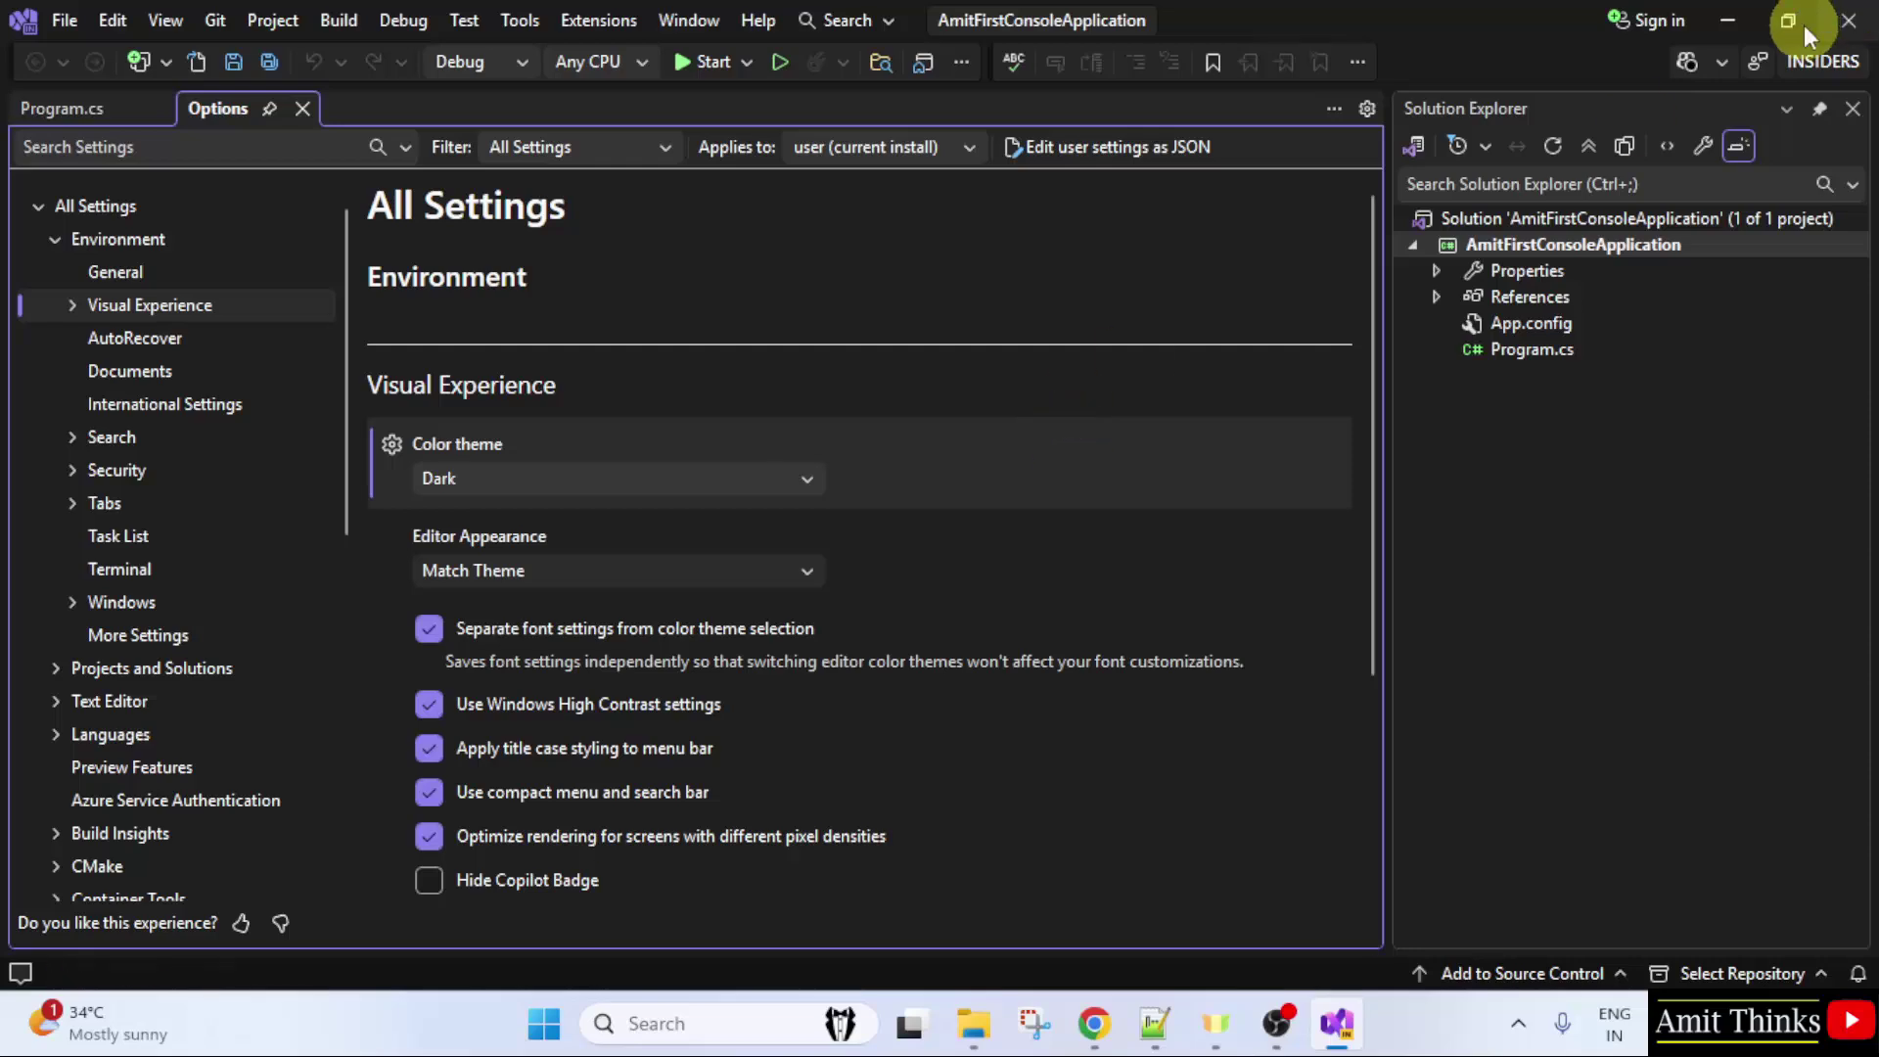
left_click(1827, 28)
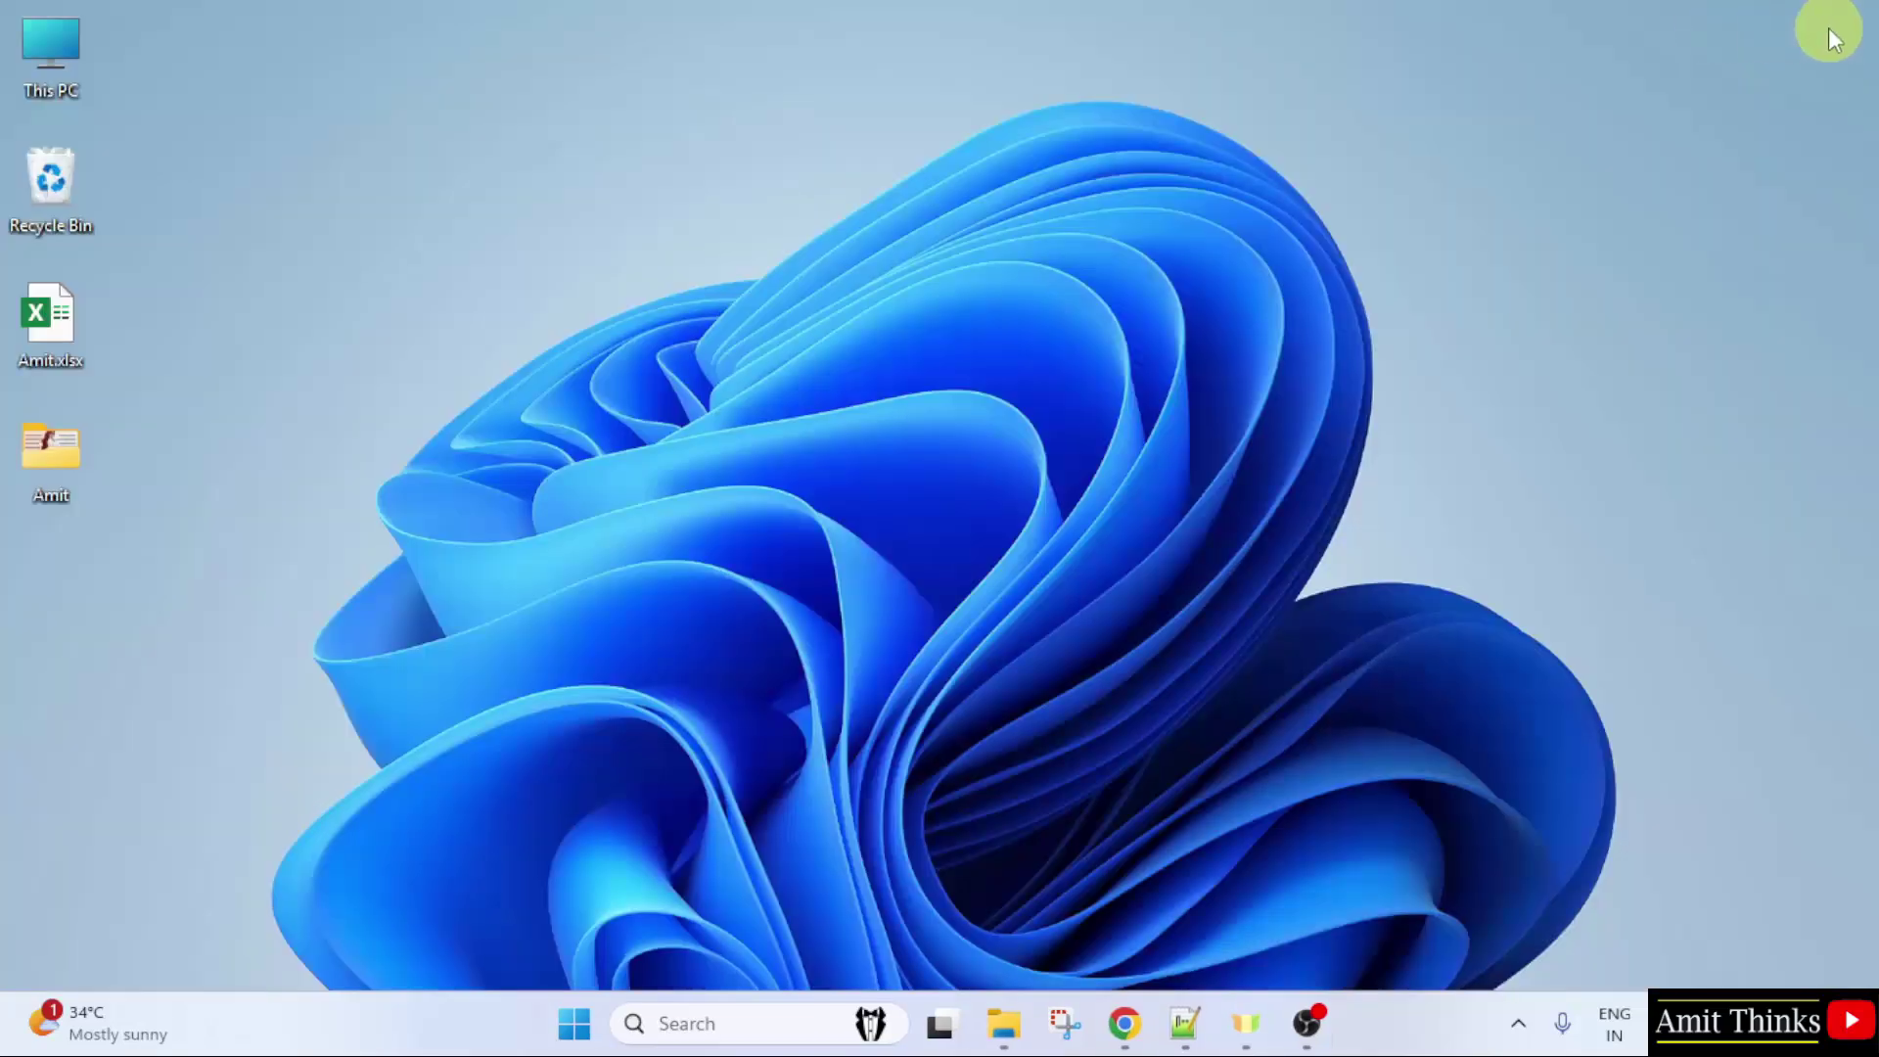
left_click(569, 1027)
type("visual")
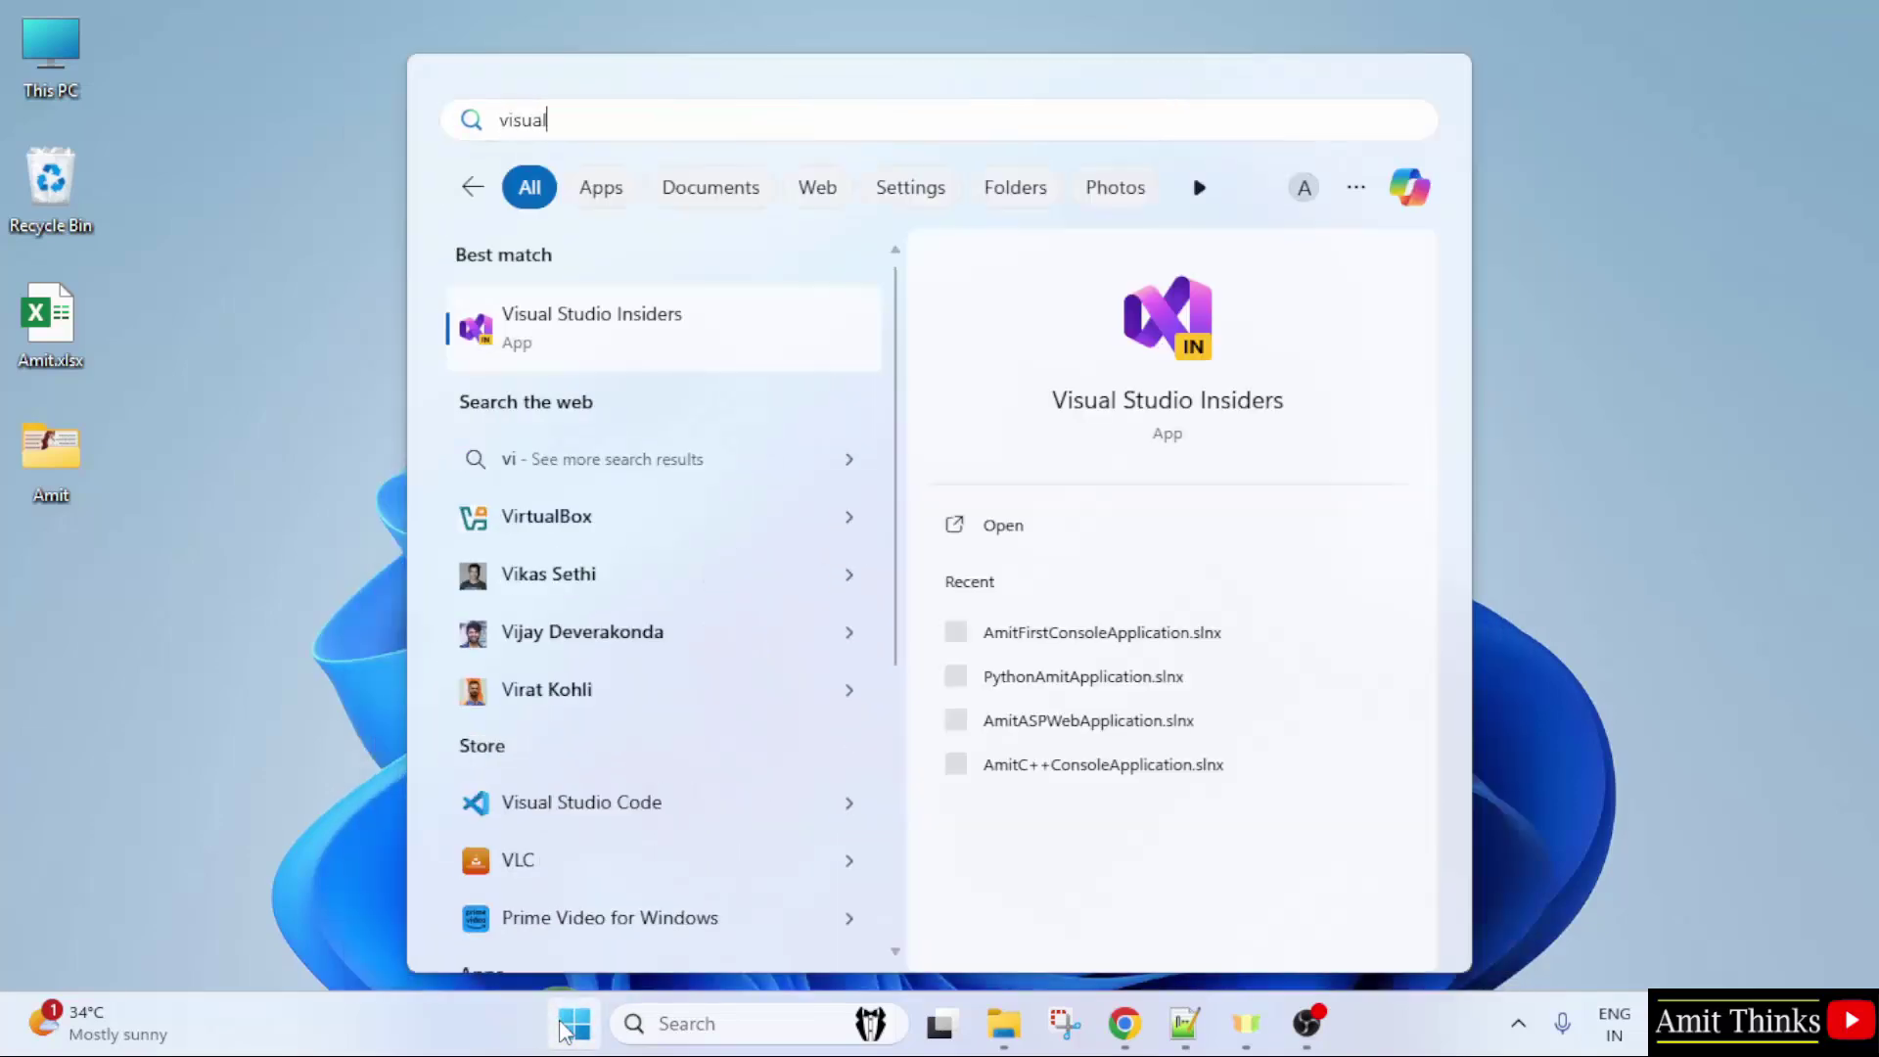
type(" stu")
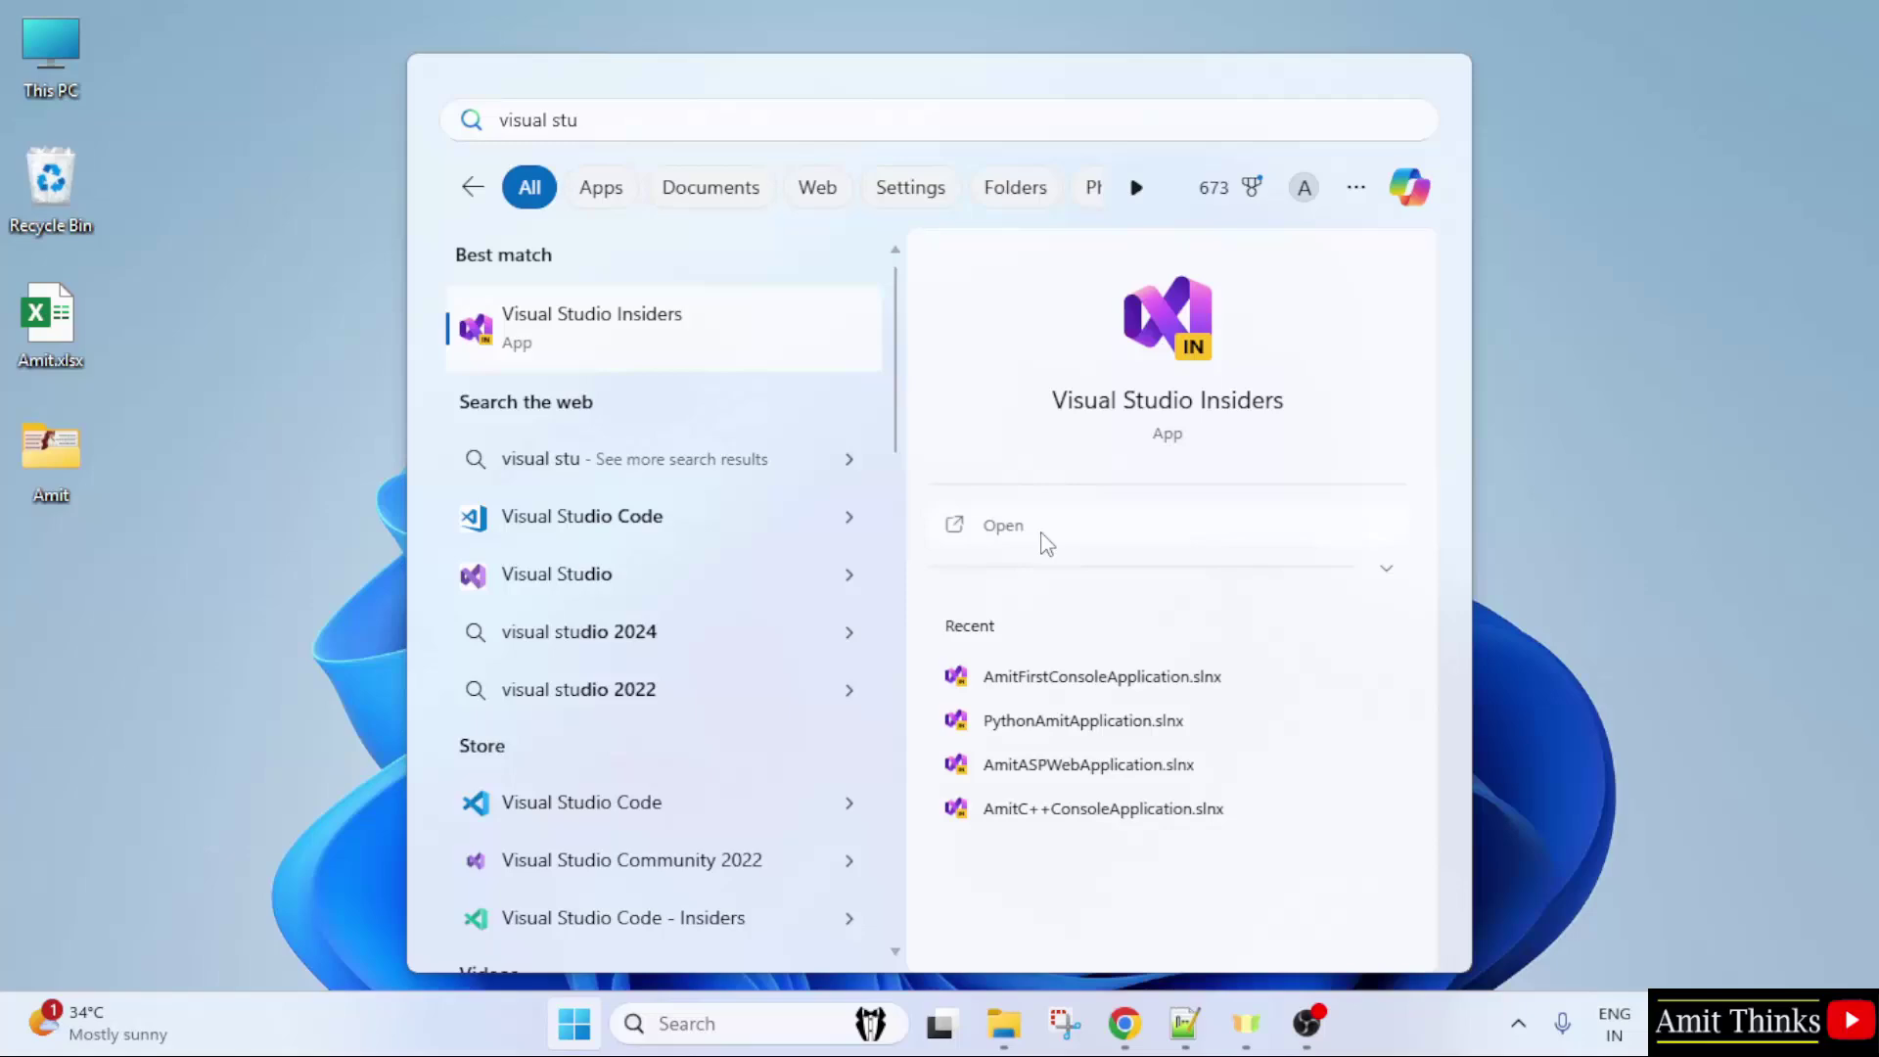
- Relaunch Visual Studio Insiders without code and check the Dark theme persists
left_click(1040, 538)
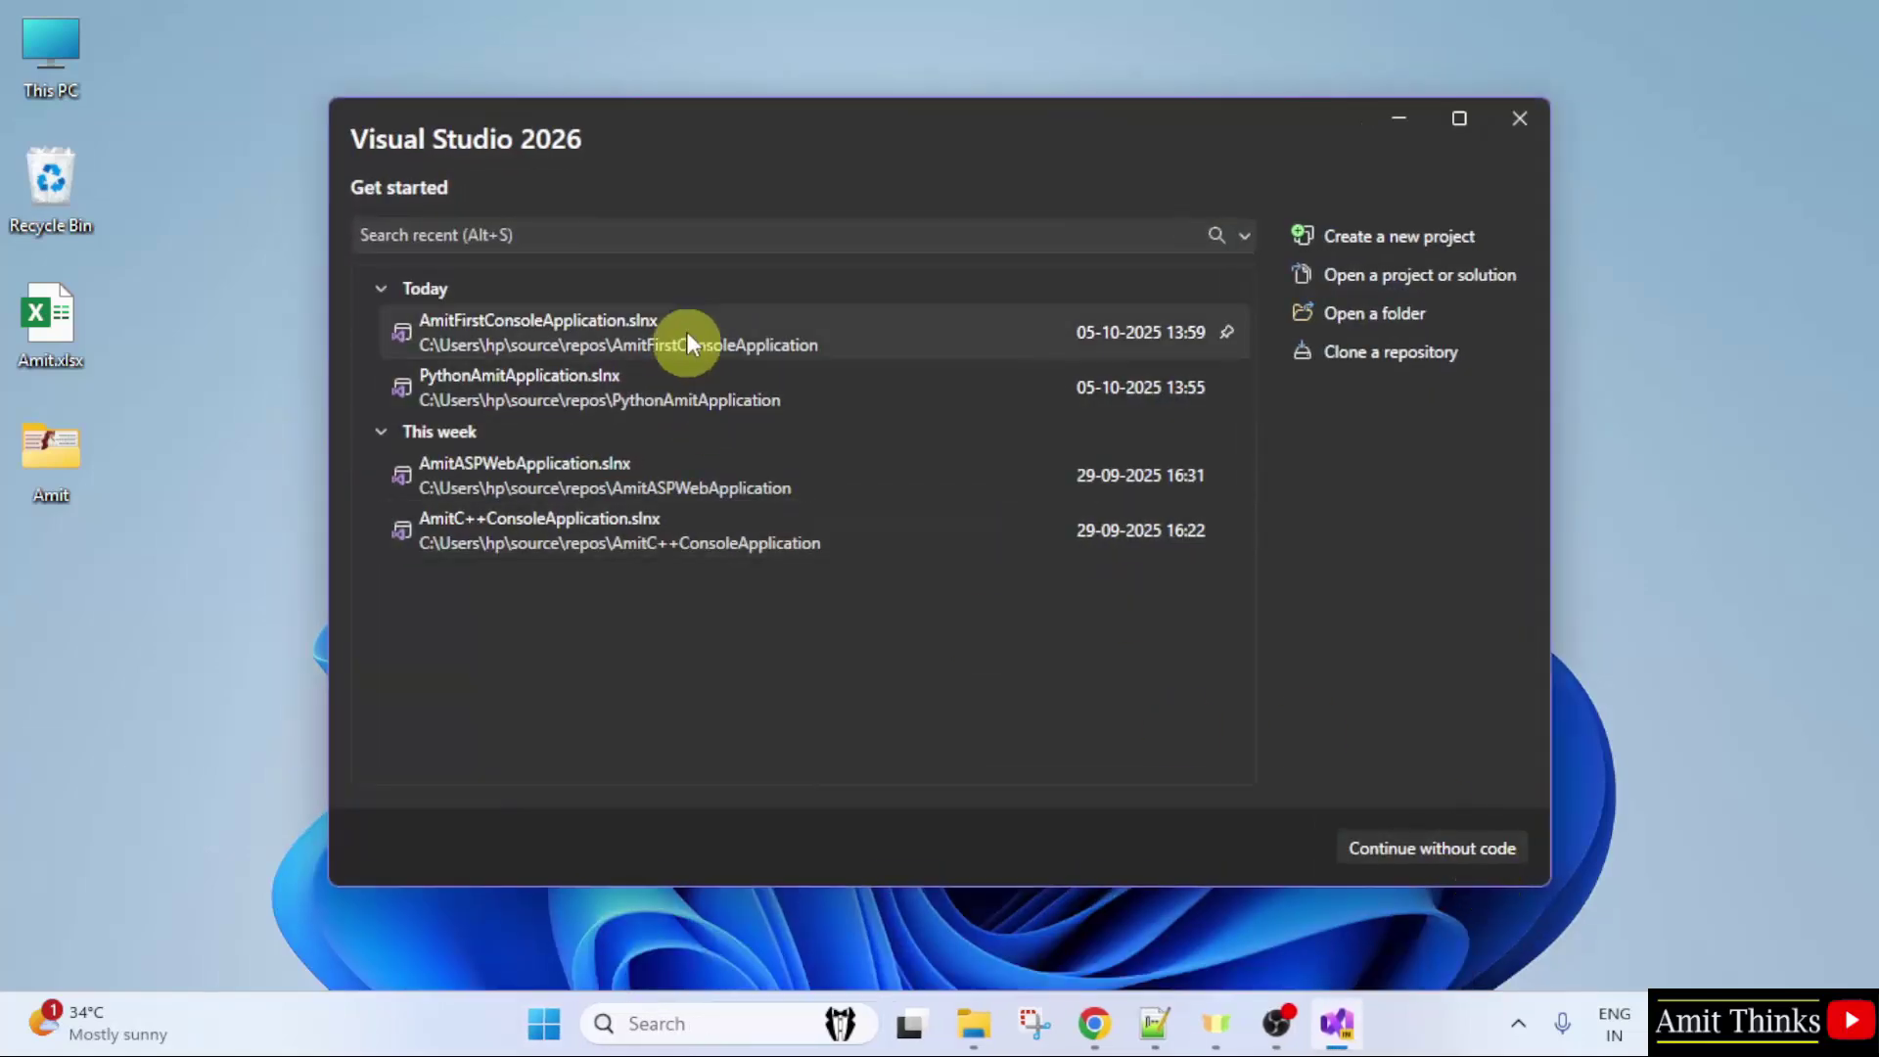
left_click(1425, 847)
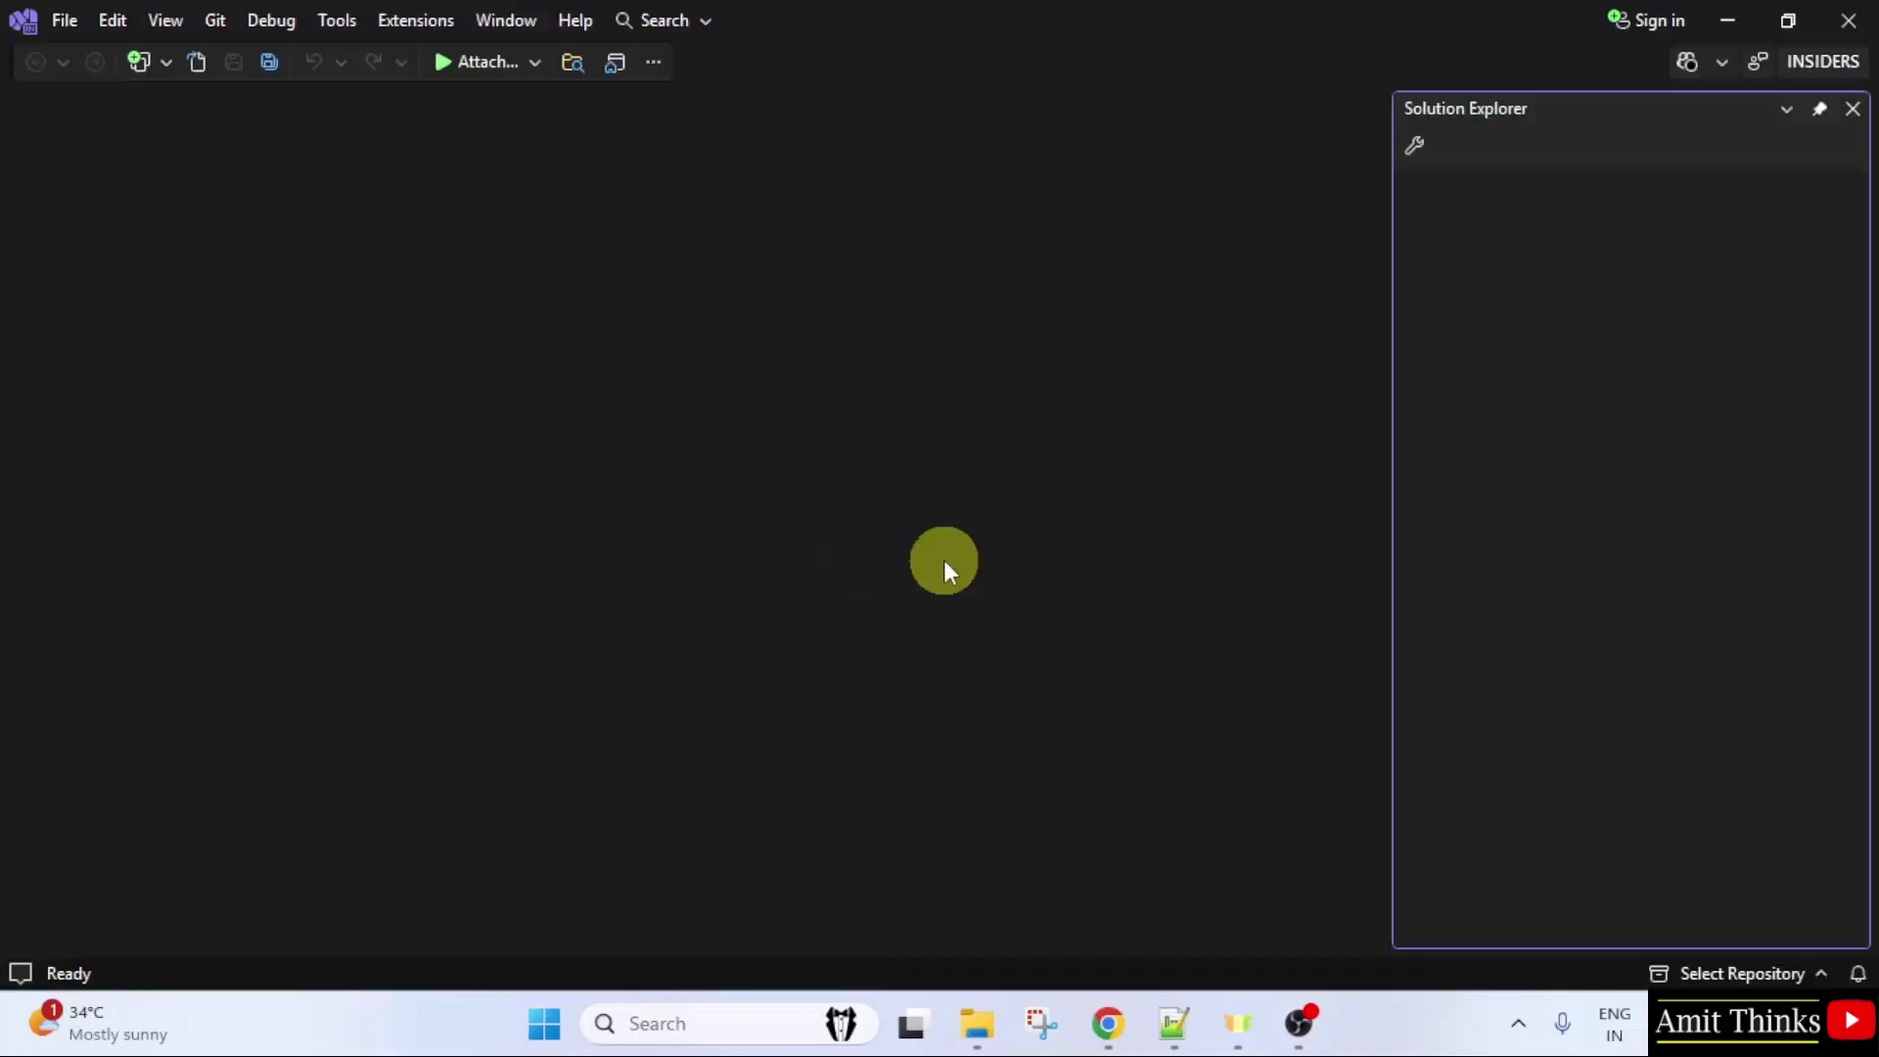